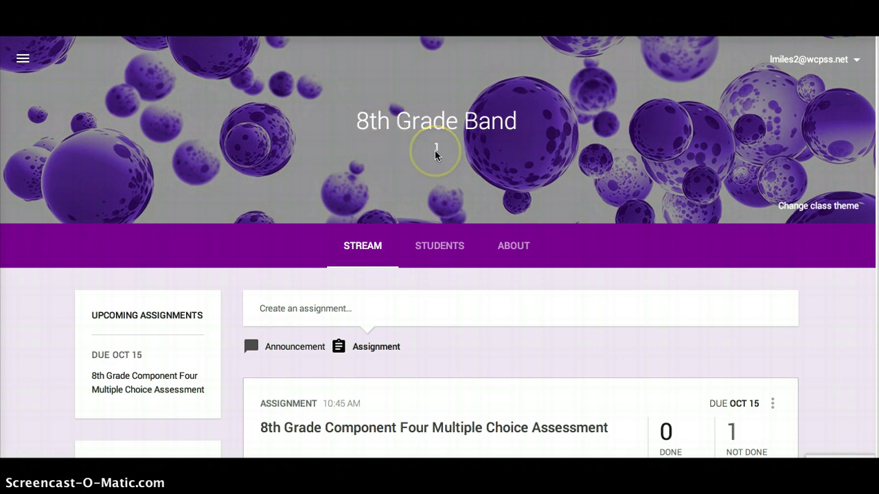
Start a new assignment in the 8th Grade Band class and title it "Test Multiple Choice".
scroll(503, 212, "down", 2)
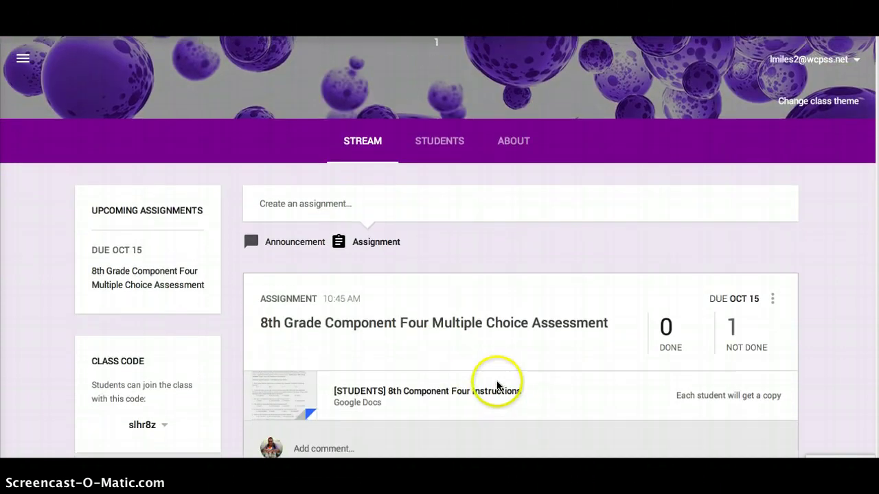
scroll(497, 383, "down", 1)
scroll(498, 381, "up", 3)
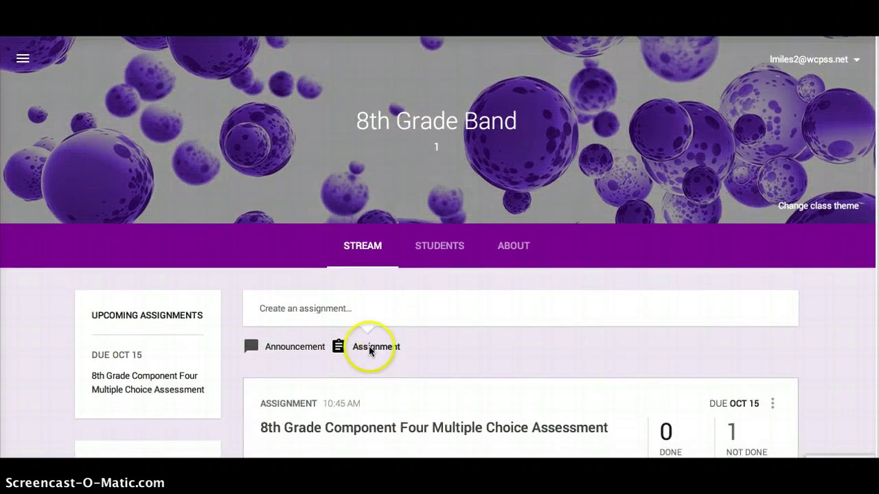
left_click(381, 349)
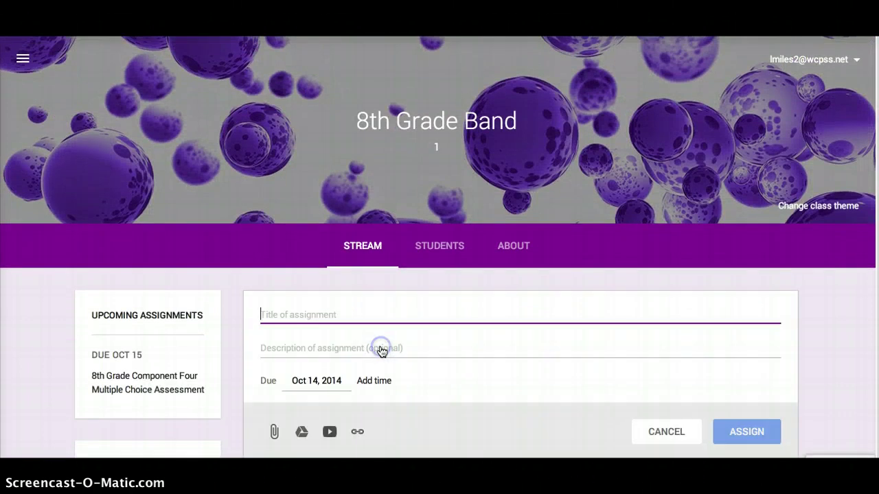
type("Te")
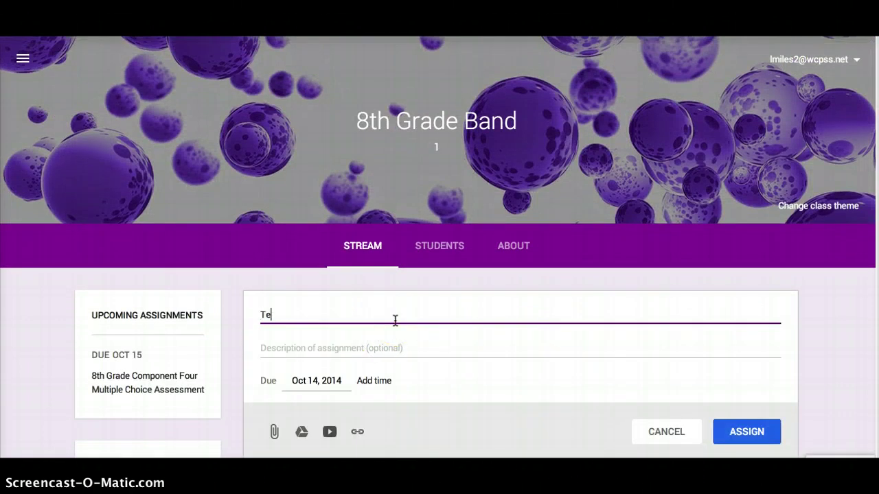
type("st Multiple Choice")
left_click(419, 355)
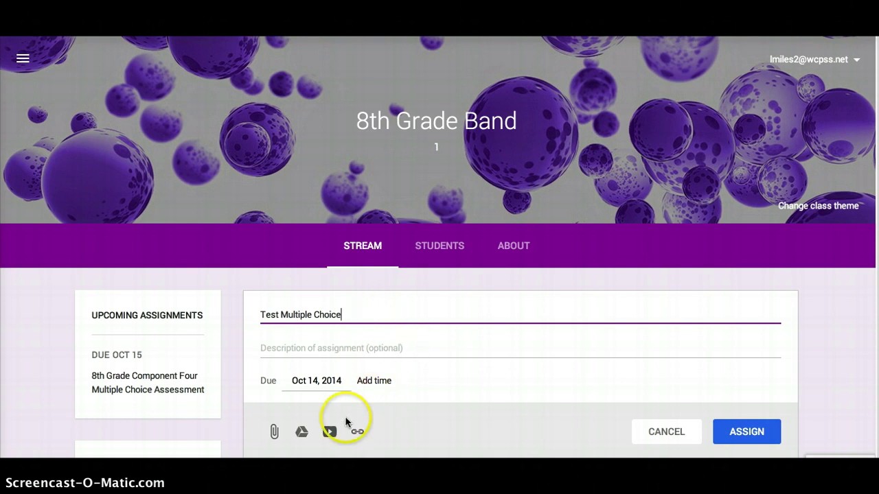
Add a due time of 12:00 PM to the Test Multiple Choice assignment.
left_click(368, 384)
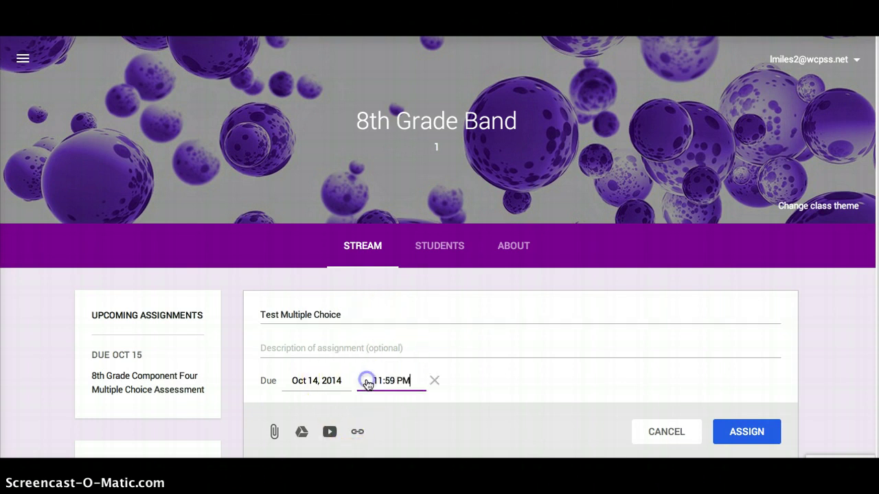
left_click(379, 382)
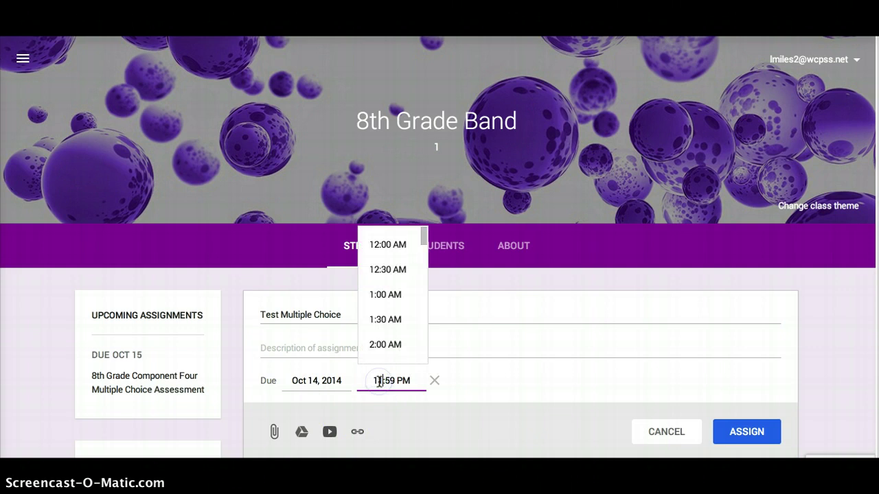
key("BackSpace")
key("BackSpace")
type("12")
key("Delete")
key("Delete")
key("Delete")
type(":00")
left_click(479, 386)
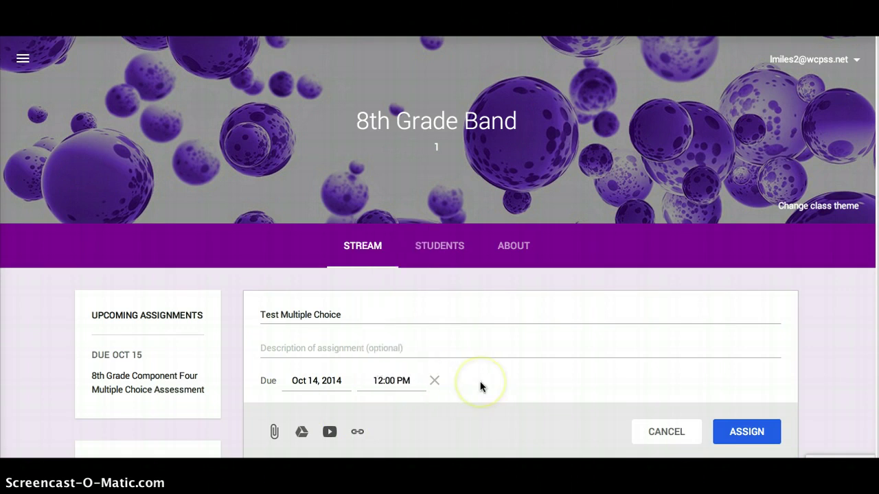
Attach "[STUDENTS] 8th Component Four Instructions" from Drive's Arts Portfolio > 8th Grade Assessment Portfolio > Student Folder > Multiple Choice Assessment.
left_click(303, 433)
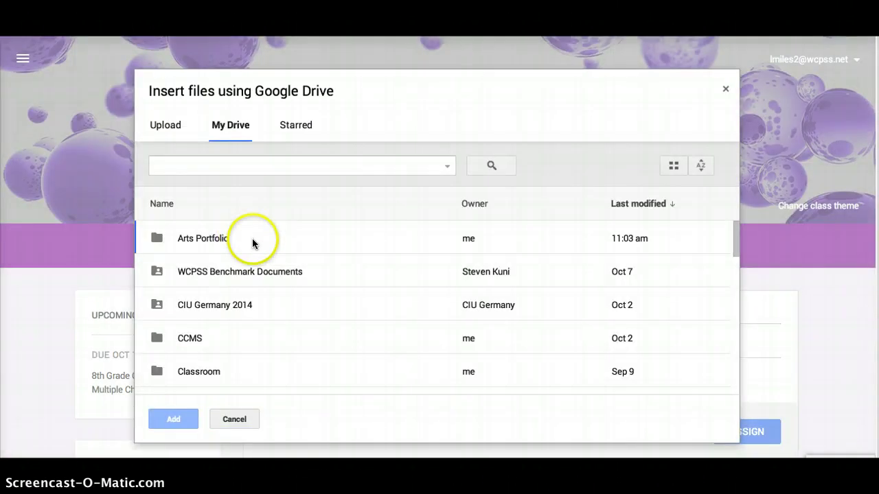
double_click(214, 241)
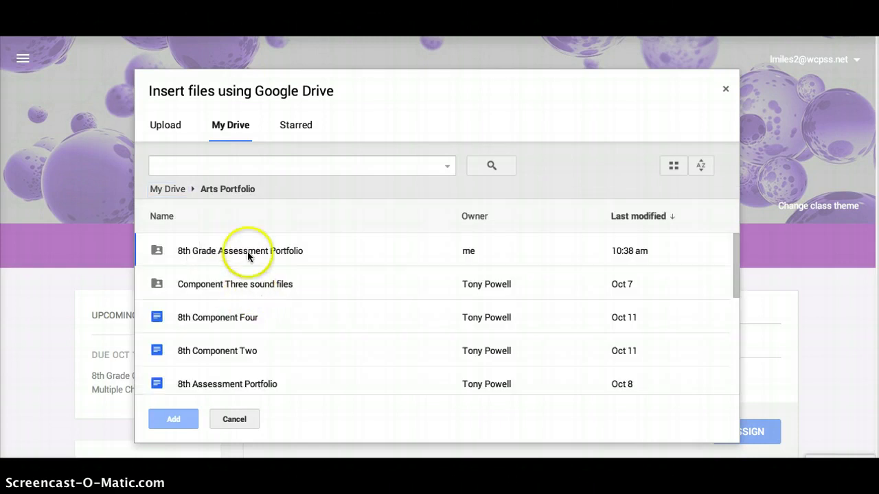
double_click(252, 252)
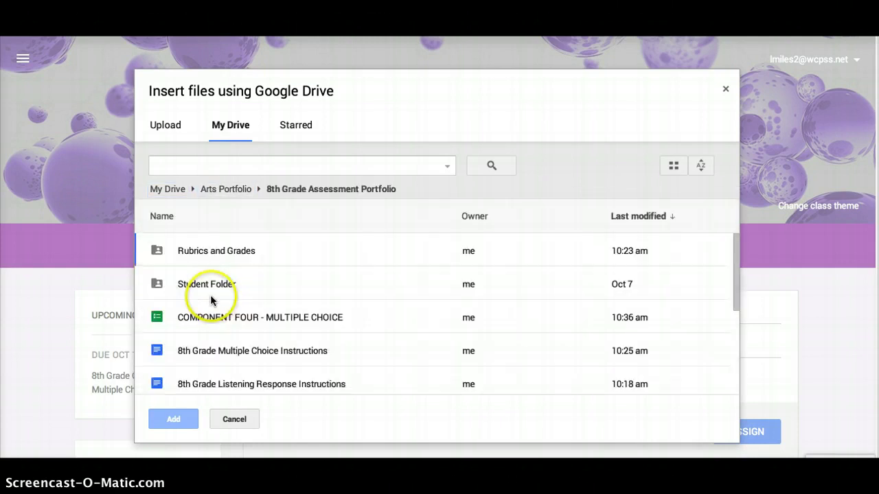
double_click(212, 284)
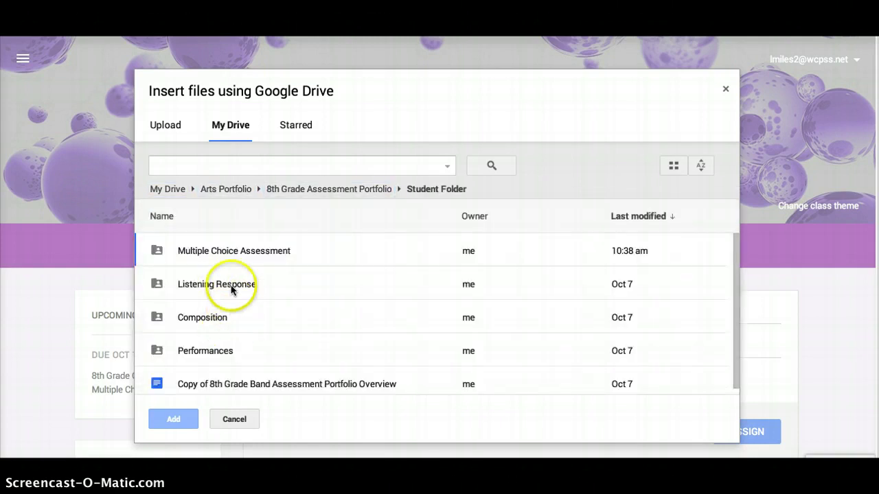
double_click(241, 251)
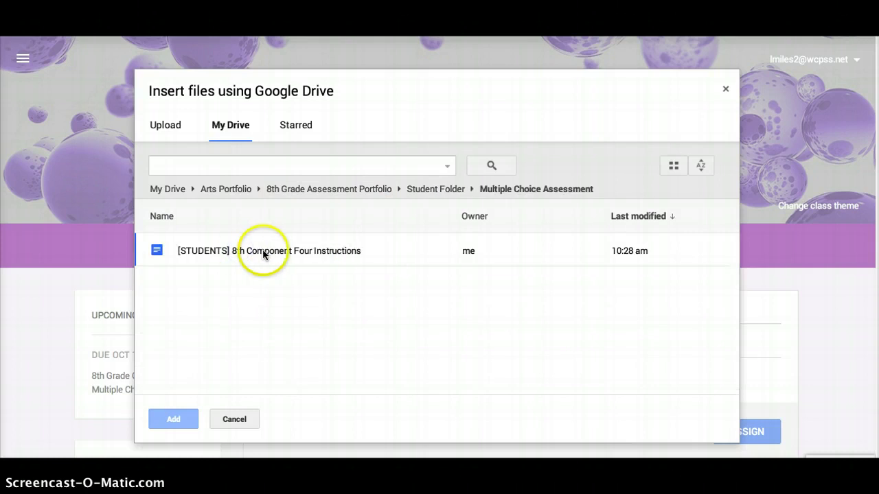
left_click(264, 254)
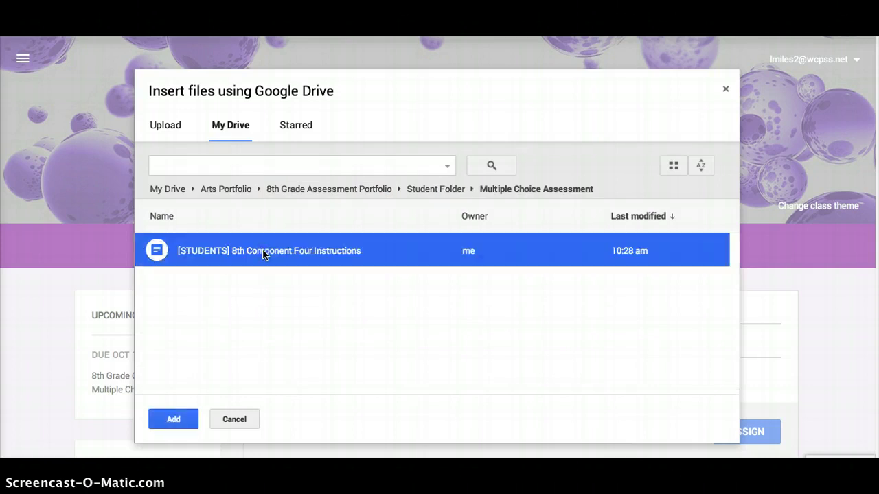
left_click(172, 419)
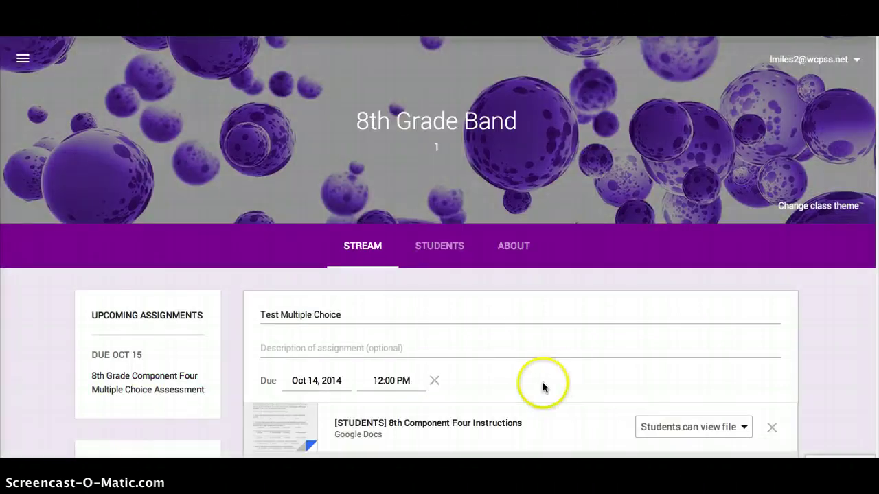
Set the attached document to make a copy for each student and assign the work to the class.
scroll(543, 388, "down", 3)
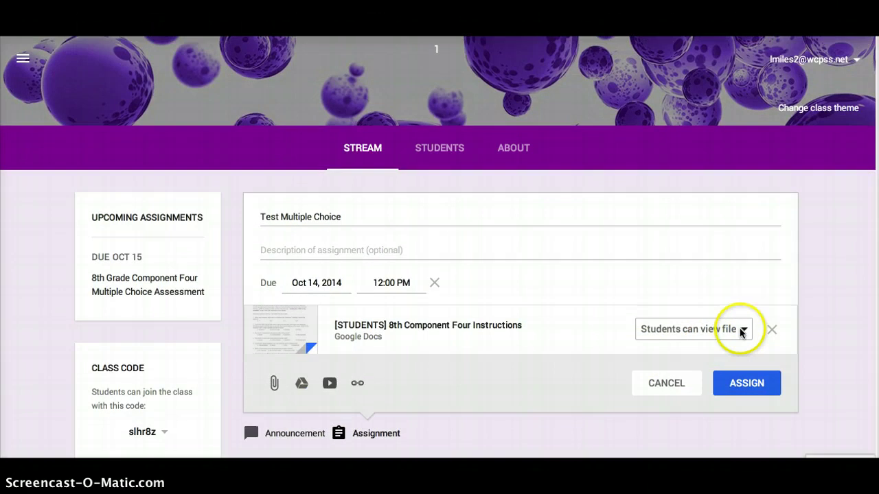
left_click(742, 331)
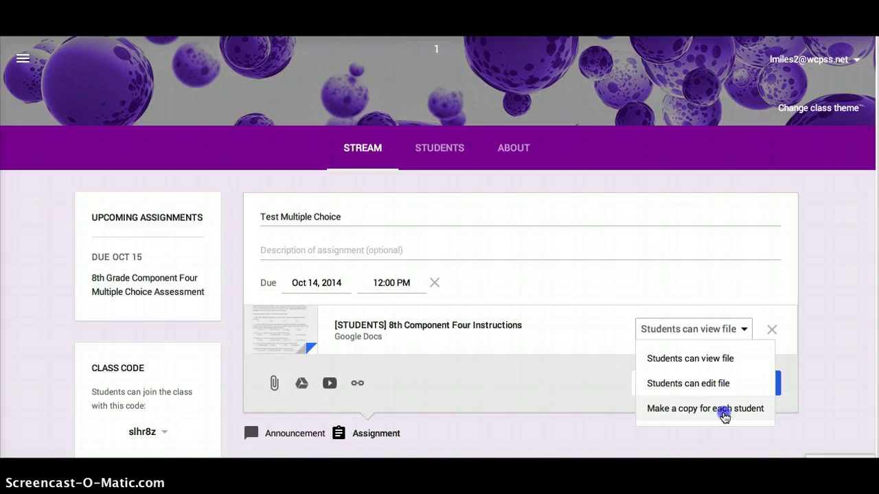
left_click(724, 412)
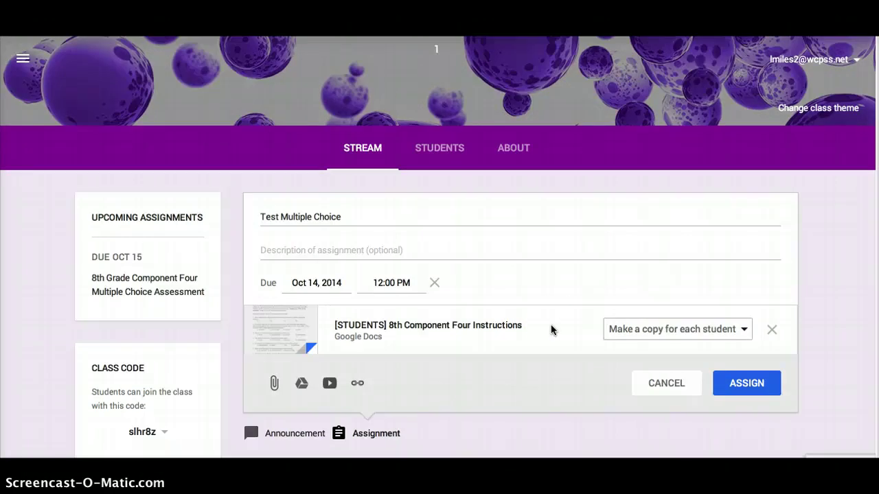
left_click(747, 382)
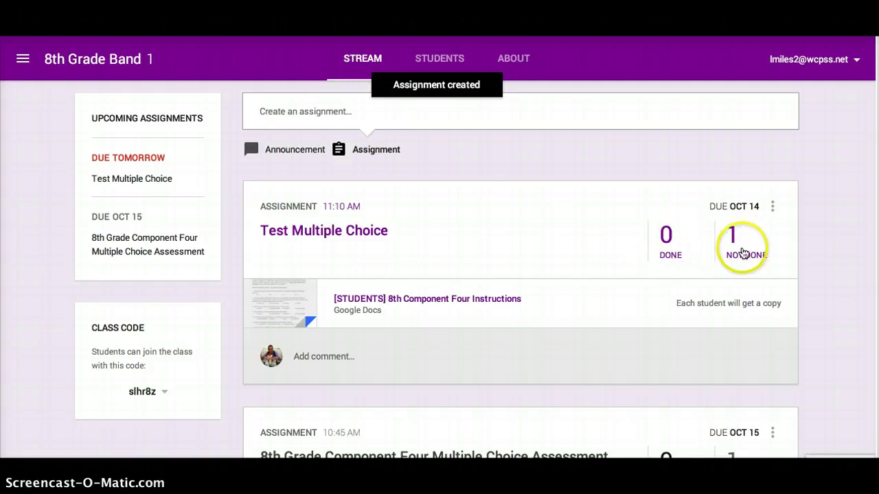
Switch to Google Drive and open the Test Multiple Choice folder inside Classroom > 8th Grade Band 1.
scroll(739, 264, "up", 1)
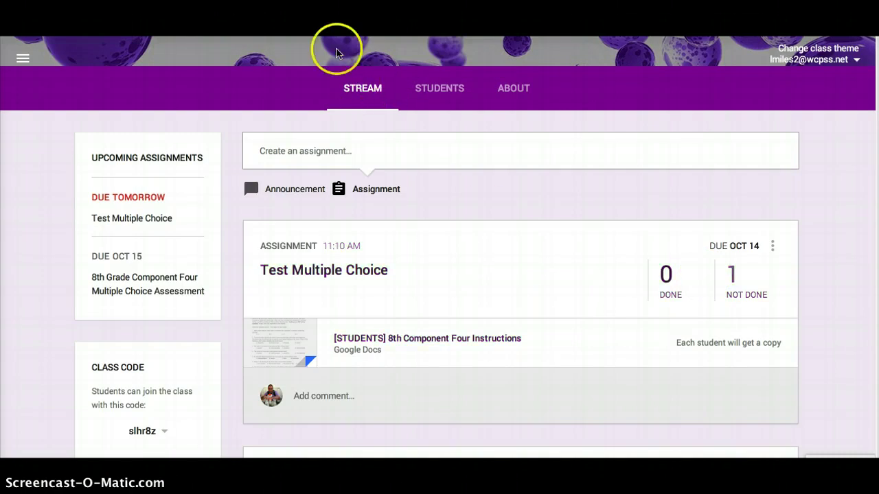
scroll(485, 190, "up", 3)
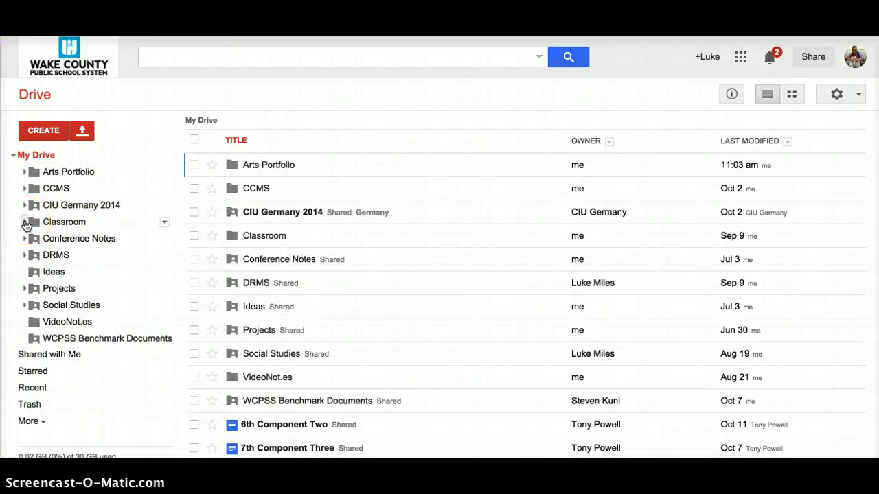
left_click(38, 222)
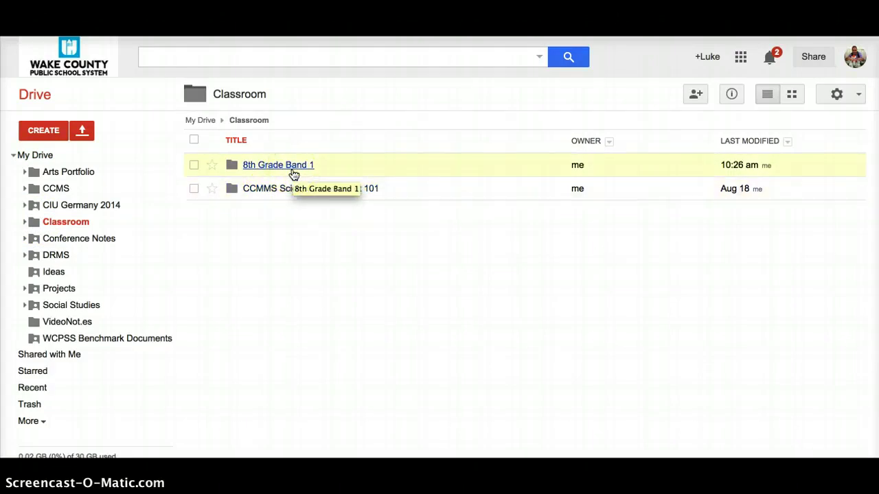
left_click(291, 167)
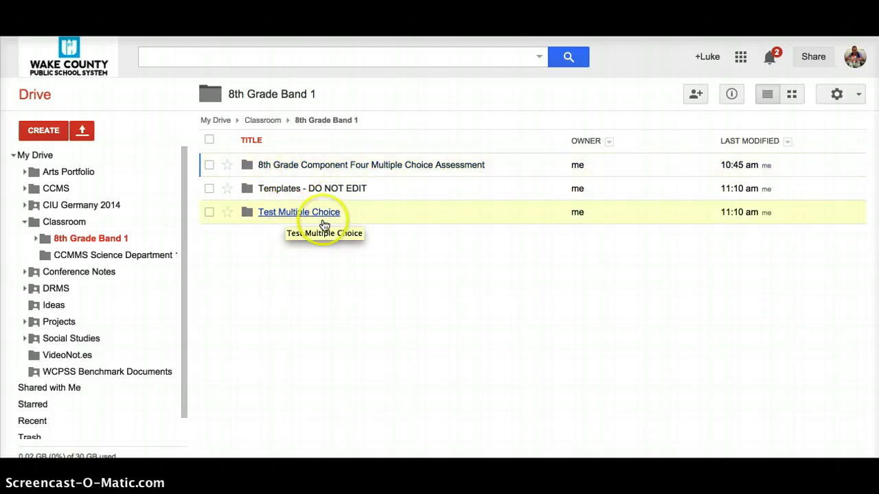
left_click(323, 214)
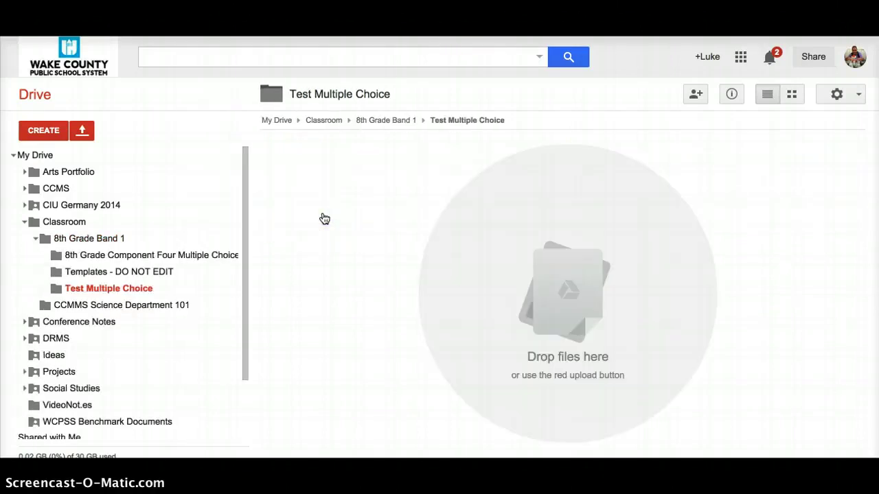
Open the student's copy of the Component Four instructions from the 8th Grade Component Four Multiple Choice Assessment folder in 8th Grade Band 1.
left_click(87, 240)
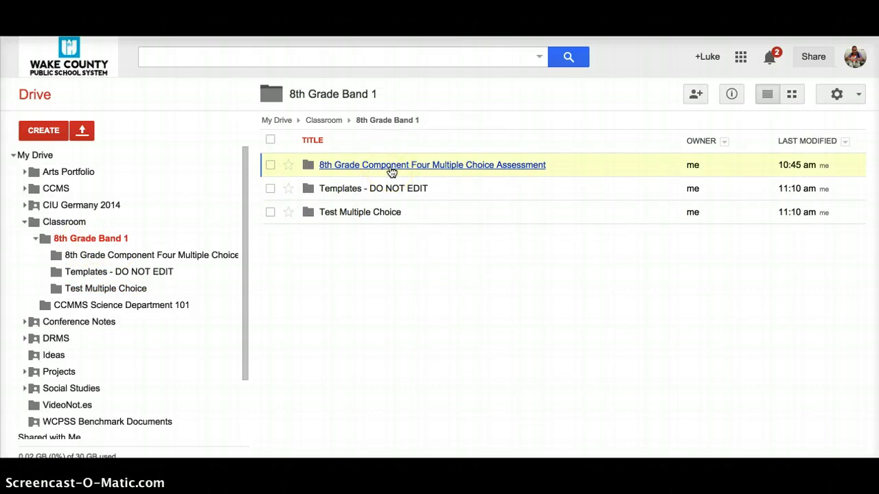
left_click(392, 171)
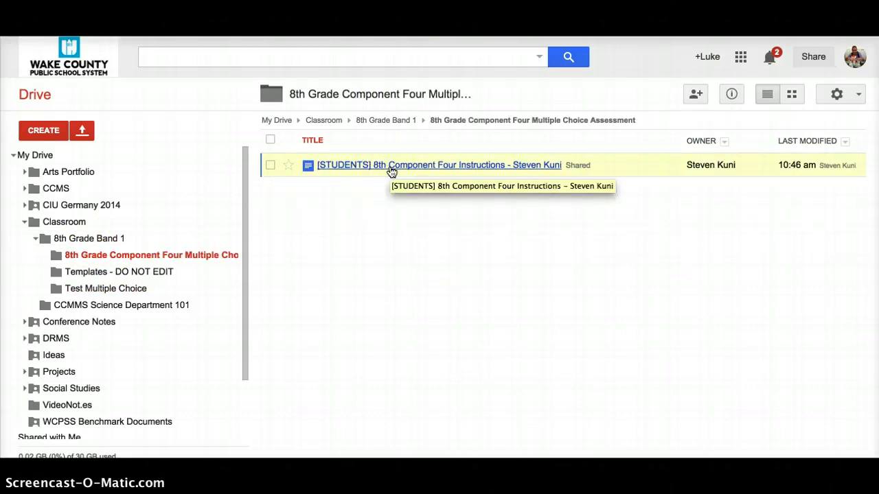
left_click(392, 171)
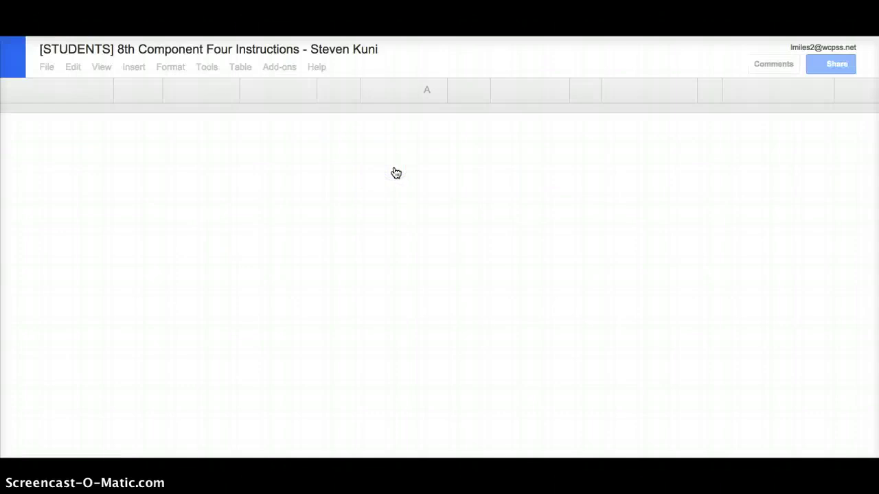
left_click(389, 170)
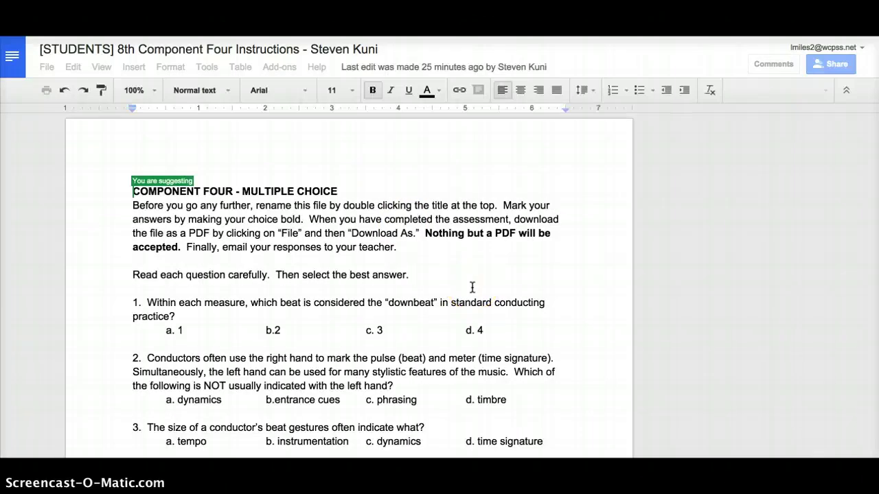
Examine the multiple-choice questions in the student's document, highlighting answer c for question 1 and the "phrasing" option for question 2.
scroll(472, 287, "down", 3)
scroll(473, 287, "down", 1)
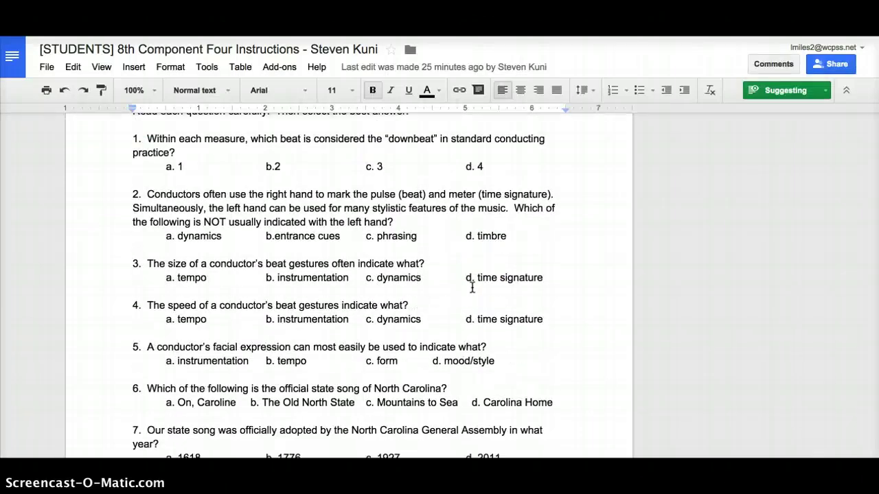
scroll(472, 287, "up", 5)
scroll(472, 287, "down", 3)
left_click(402, 254)
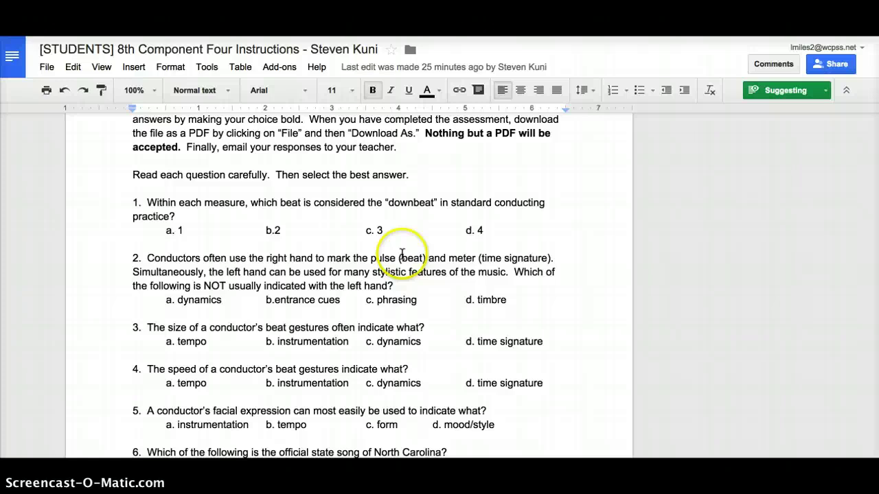
left_click_drag(399, 230, 362, 230)
scroll(418, 290, "down", 1)
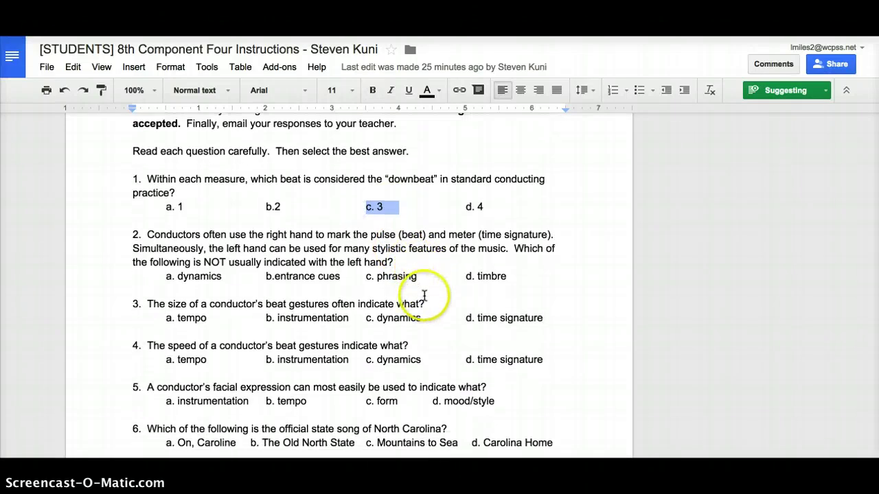
double_click(395, 276)
scroll(491, 274, "up", 2)
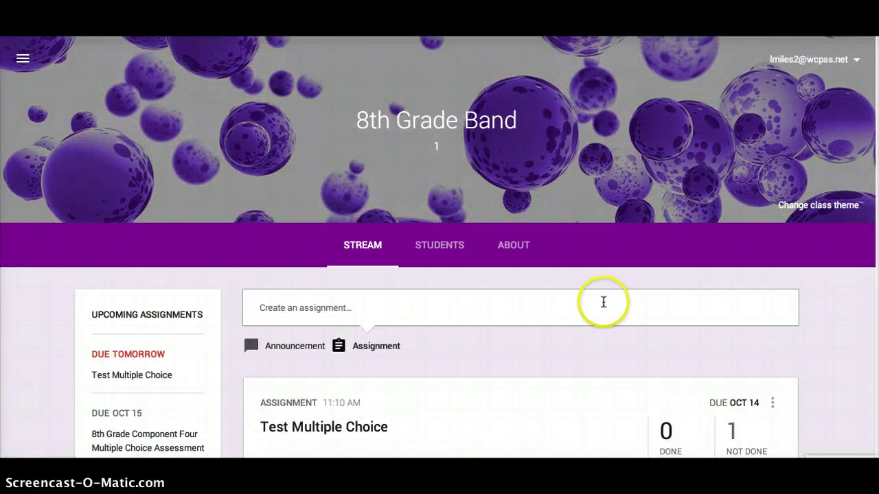
Return to Google Classroom and open the assignment status of the 8th Grade Component Four Multiple Choice Assessment.
scroll(579, 302, "down", 3)
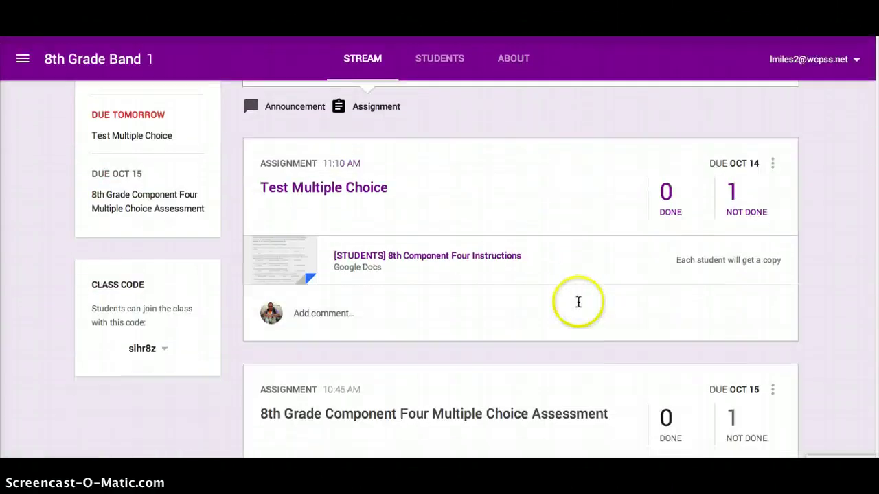
scroll(579, 303, "down", 3)
left_click(538, 307)
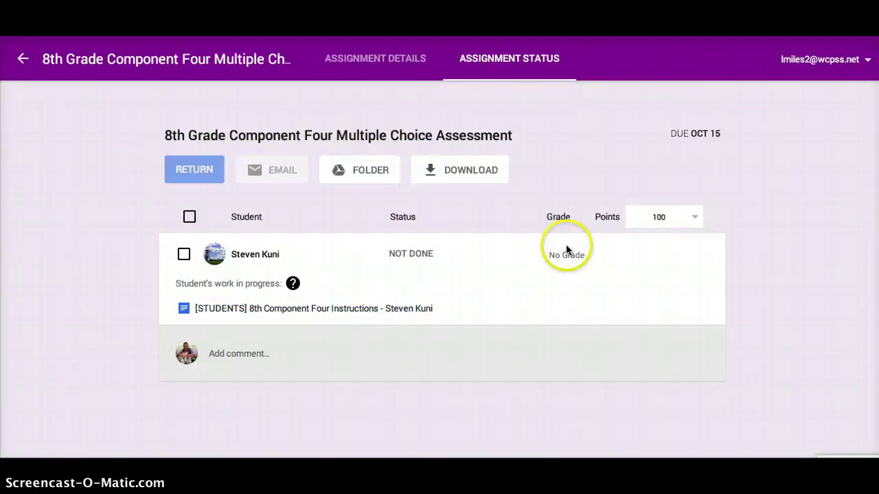